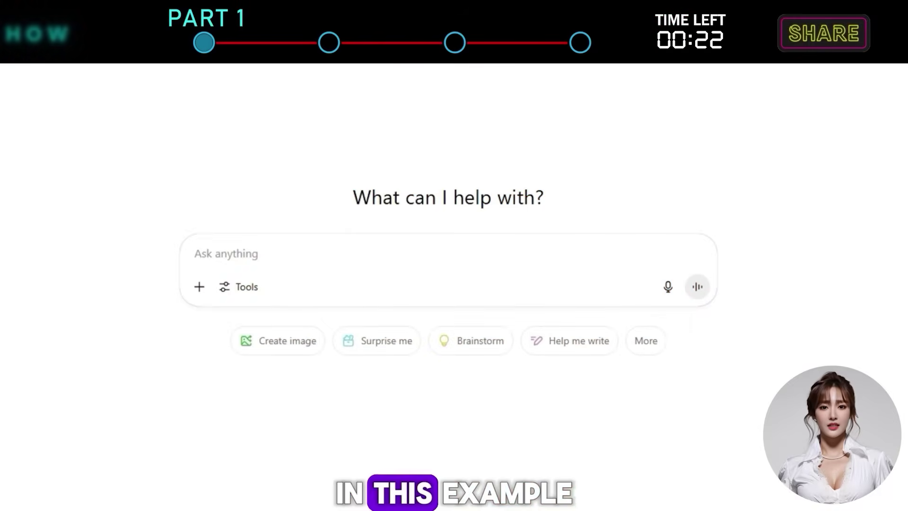
Step: Ask ChatGPT for an 8-second AI video ad prompt for Nike using the room, camera and key-element structure
text(eate an AI v)
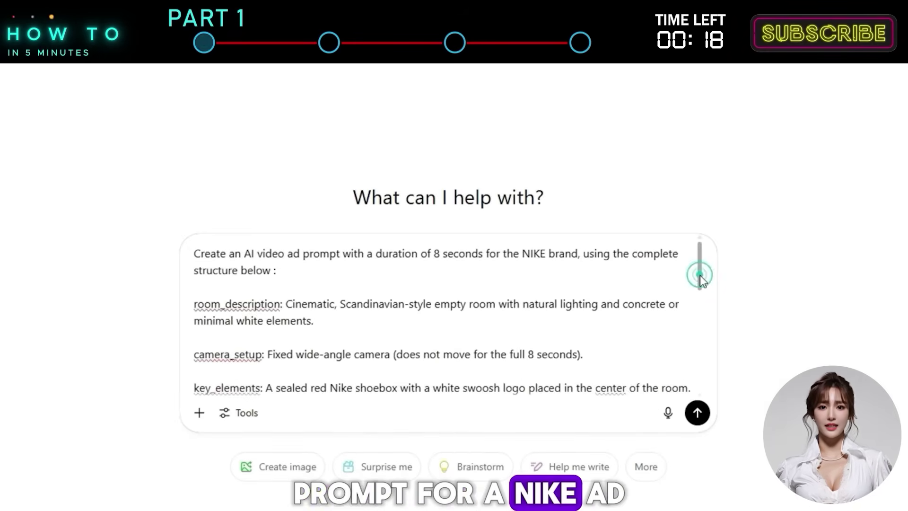
drag(701, 279, 701, 378)
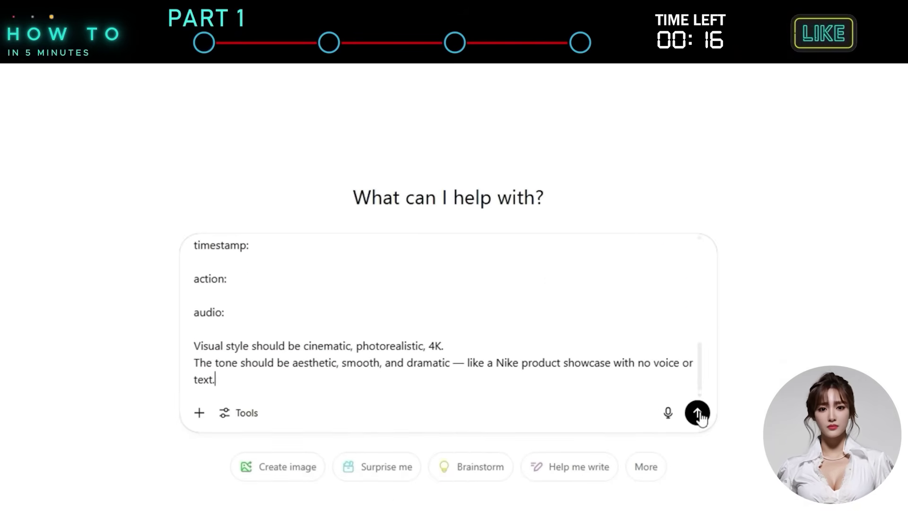
click(701, 421)
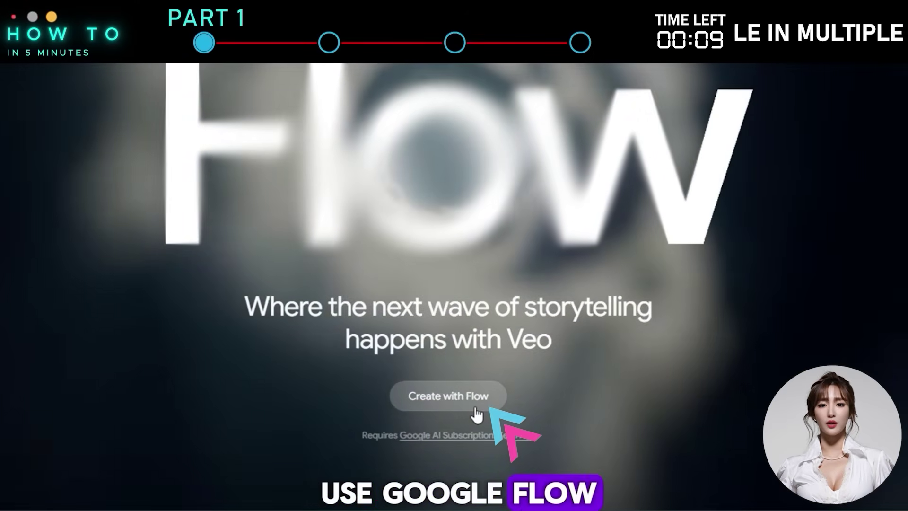
Step: Paste the Nike ad prompt into a new Flow project in Text to Video mode and generate it
click(468, 447)
click(314, 374)
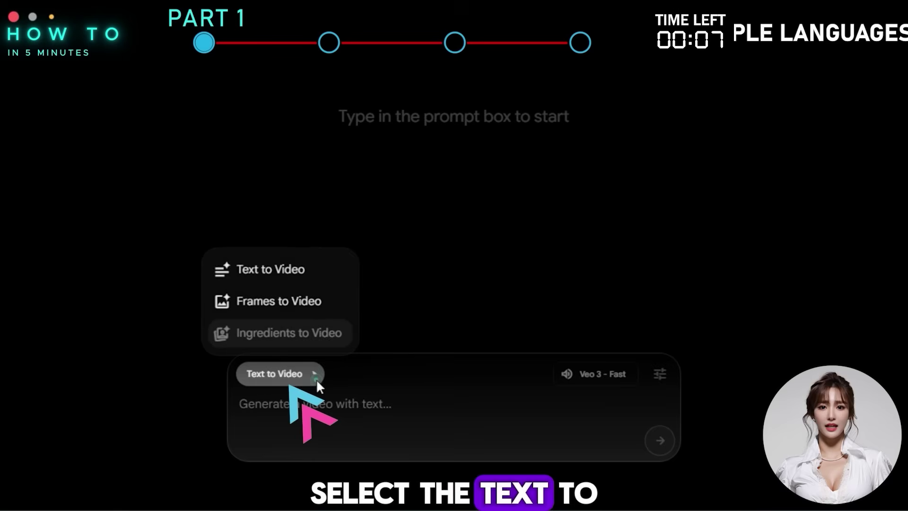
click(312, 273)
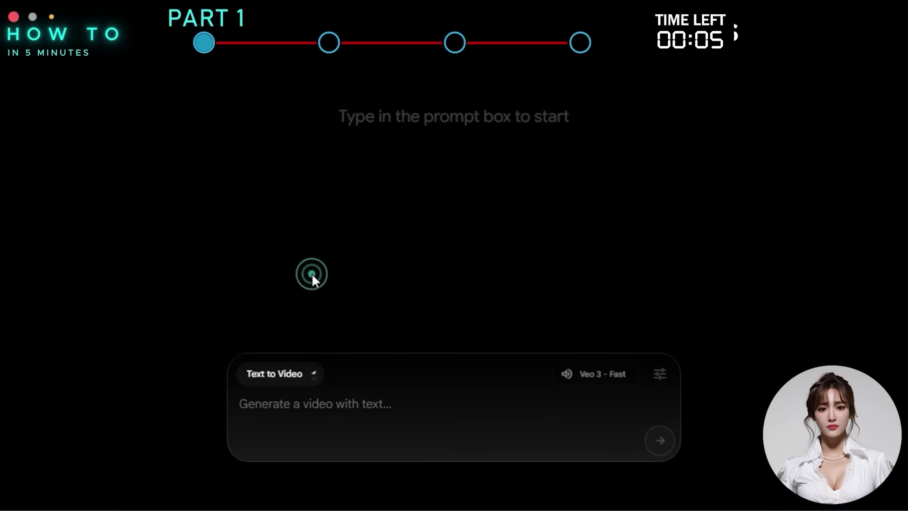
click(243, 404)
key(ctrl+v)
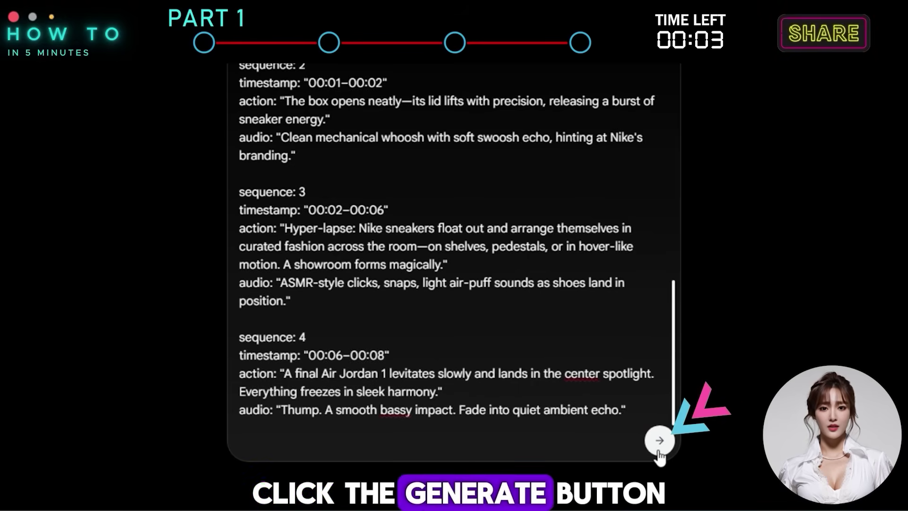
click(600, 466)
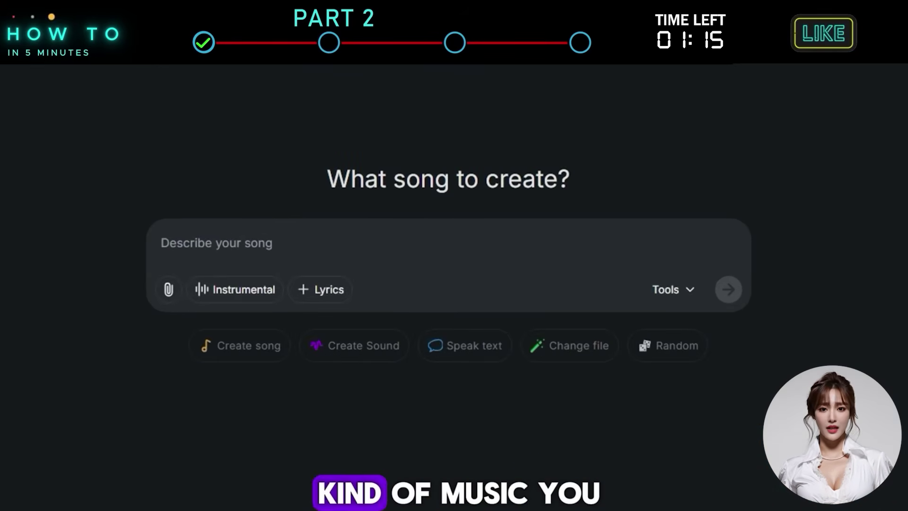
Step: Generate an instrumental hard-hitting trap beat from the pasted description
click(214, 244)
text(Hard-hitting trap hip hop beat with deep 808 bass, fast hi-hat rolls, sharp snares, and punchy kick. Energetic, modern, and urban vibe, perfect for a product commercial)
key(BackSpace)
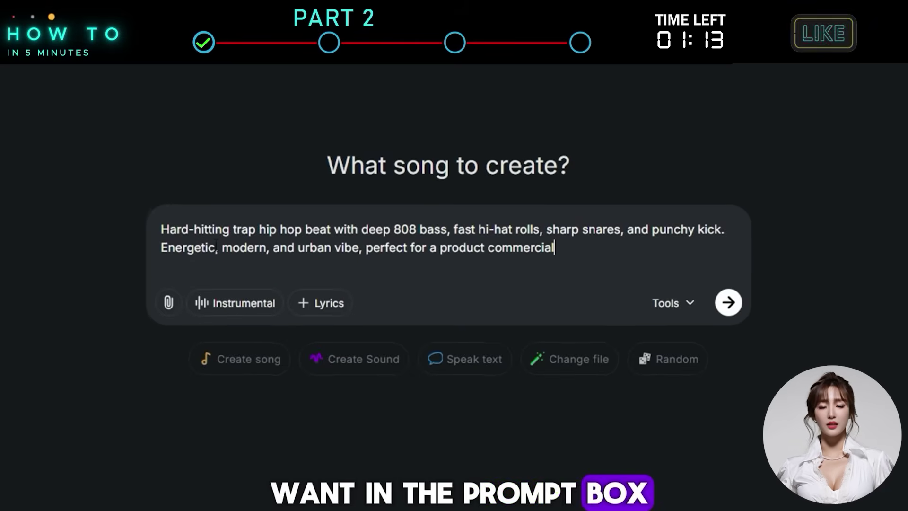
click(229, 298)
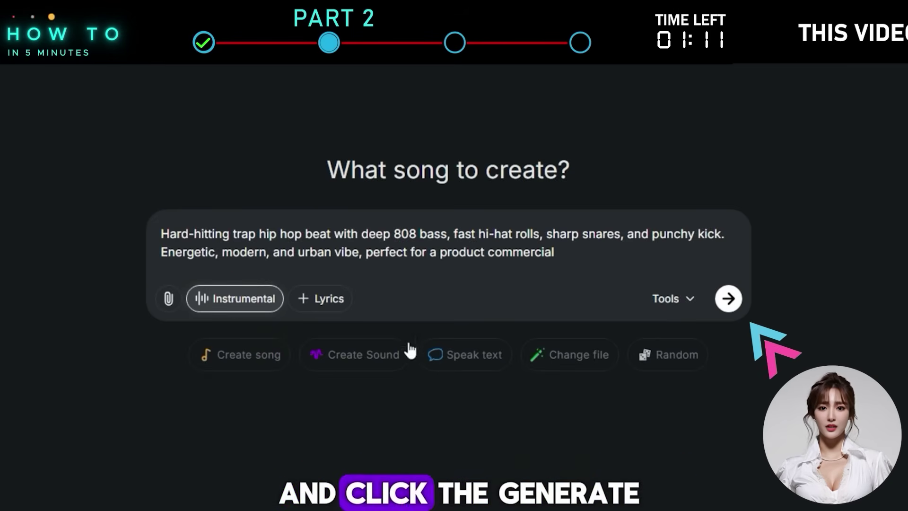
click(728, 298)
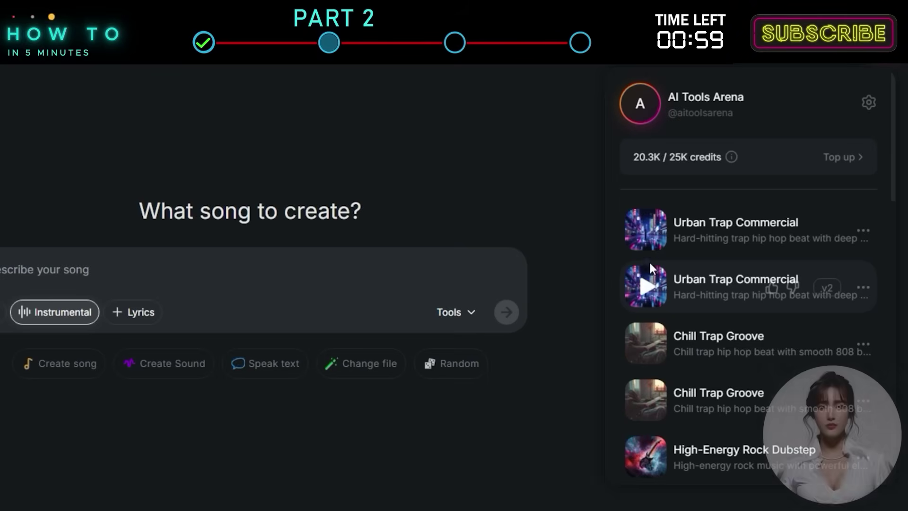
Step: Download the full song of the first Urban Trap Commercial track
click(862, 232)
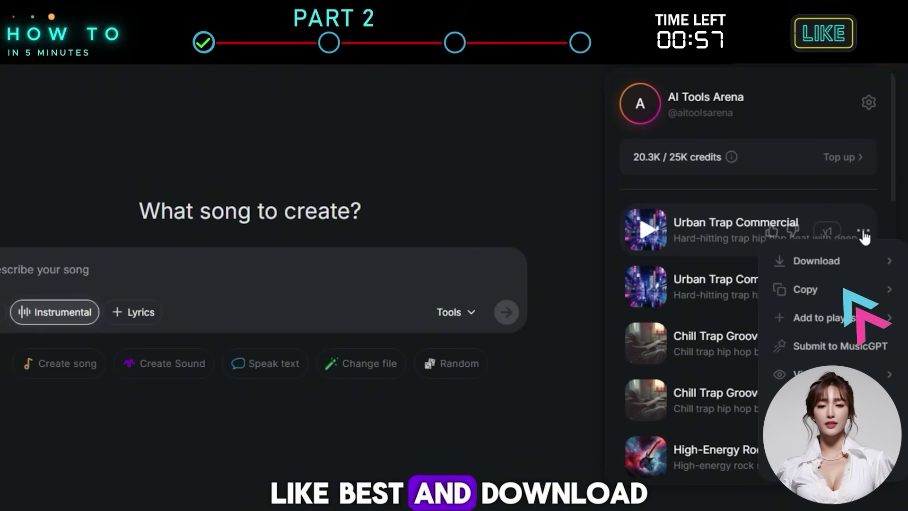
mouse_move(821, 271)
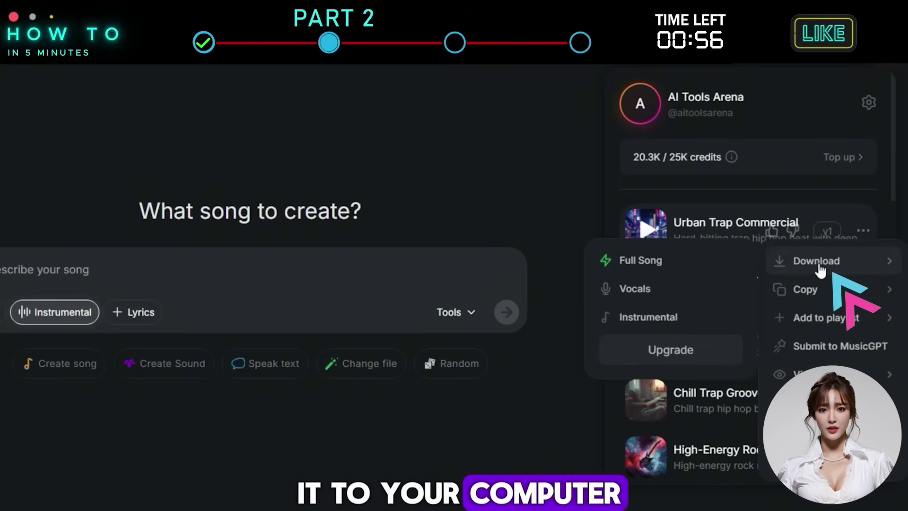
click(675, 277)
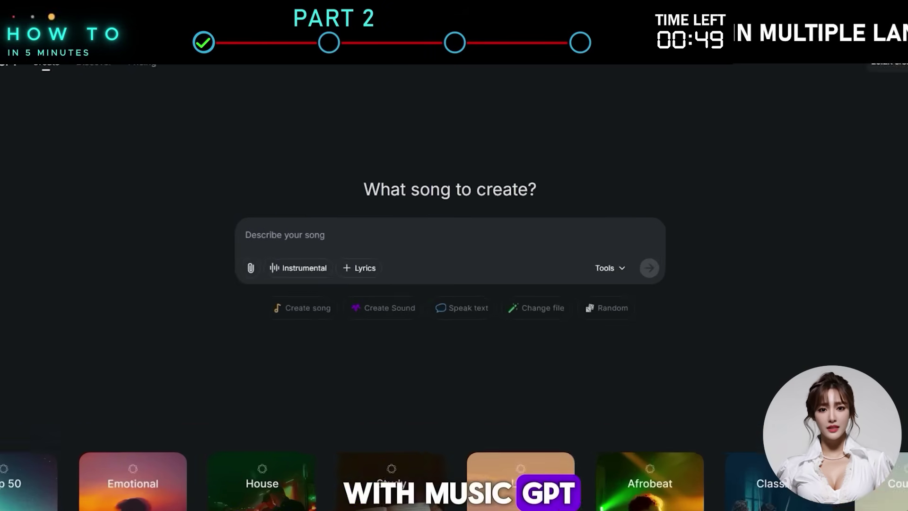
Step: Generate one 5-second car driving sound effect in Sound Generator and download its audio
click(688, 287)
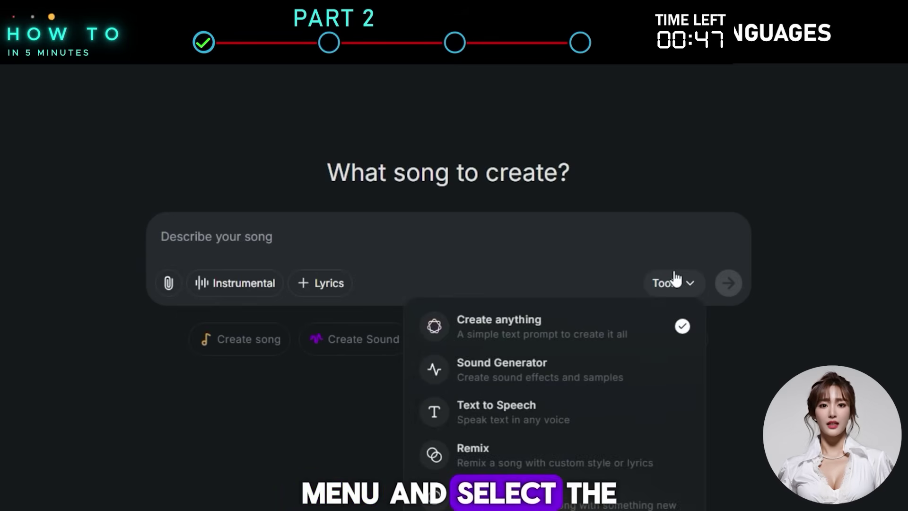
click(574, 373)
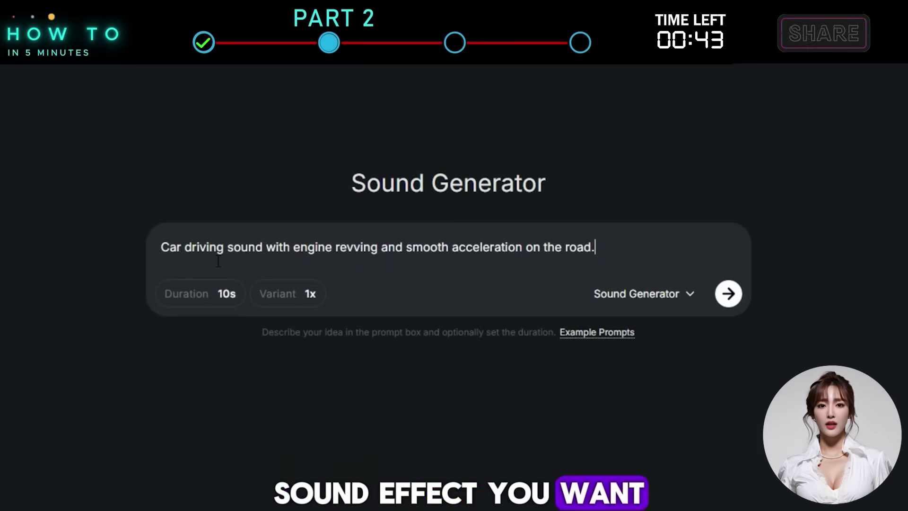
click(208, 304)
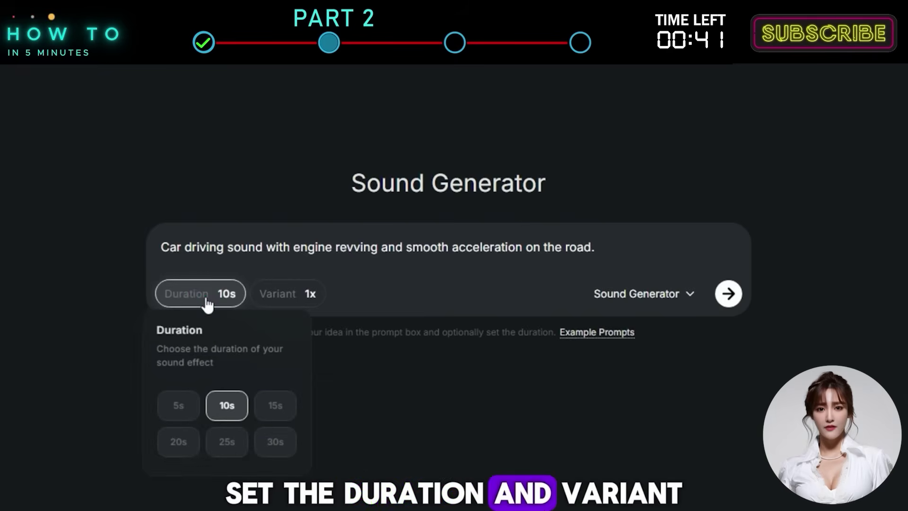
click(175, 404)
click(288, 302)
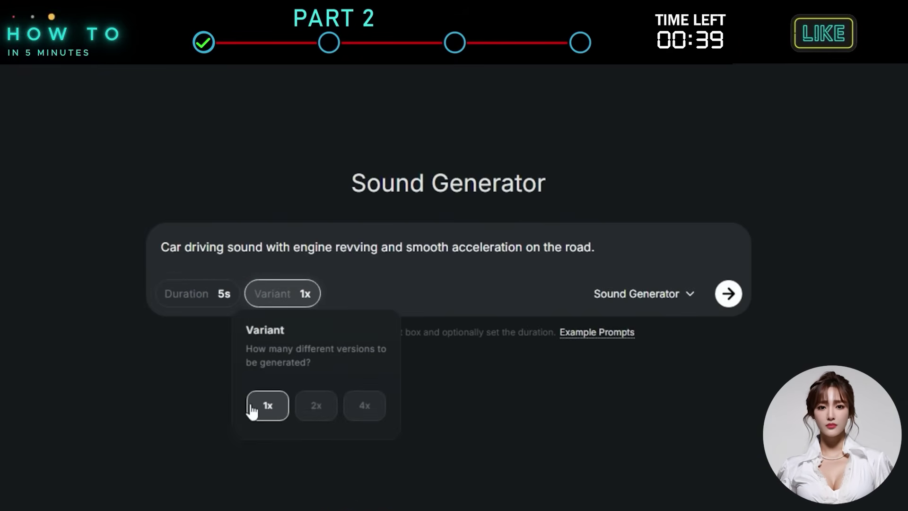
click(268, 407)
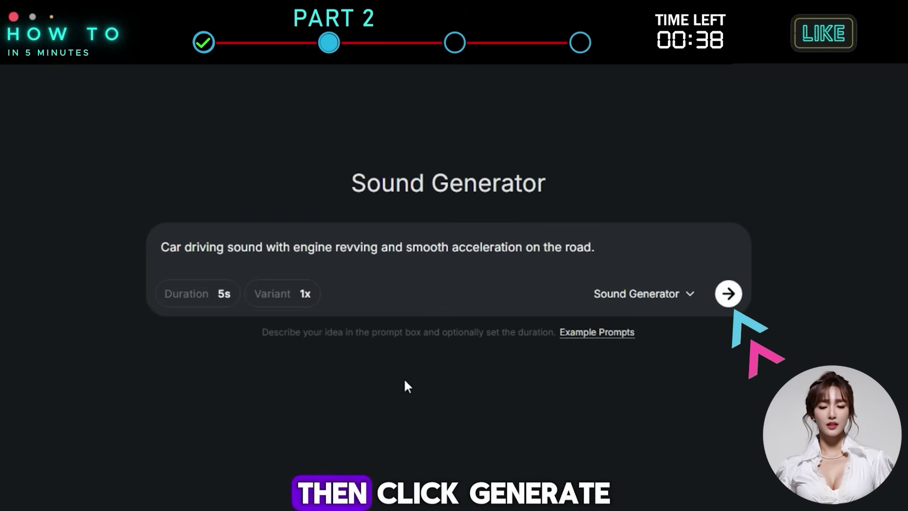
click(728, 296)
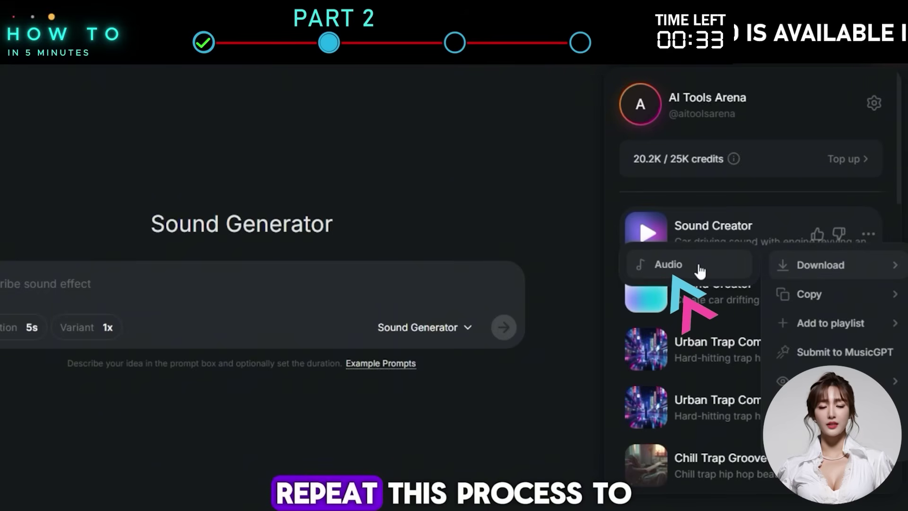
click(699, 268)
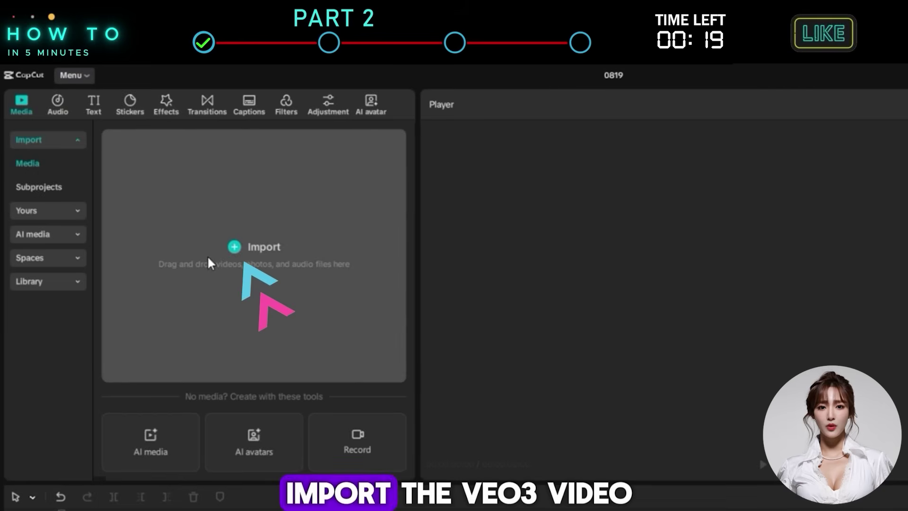
Step: Import the Veo clips and audio into CapCut, preview the BMW ad, and export it
click(234, 246)
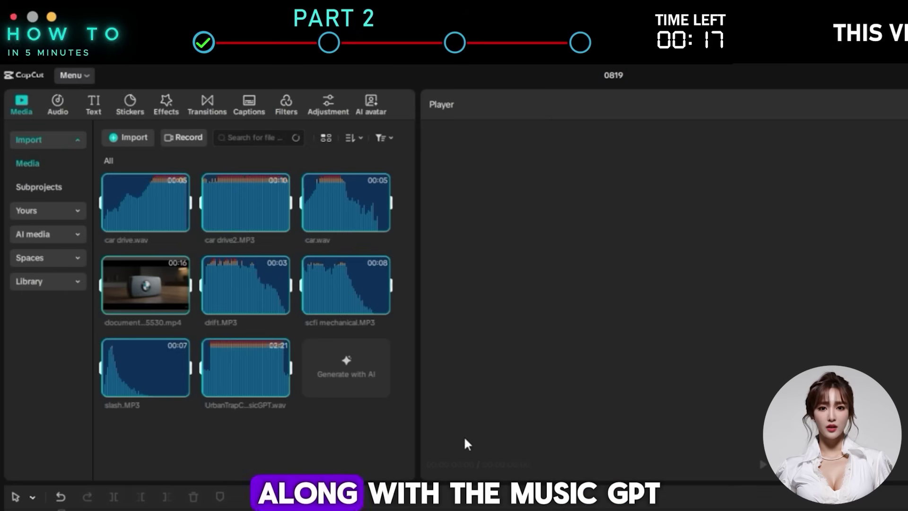
click(305, 416)
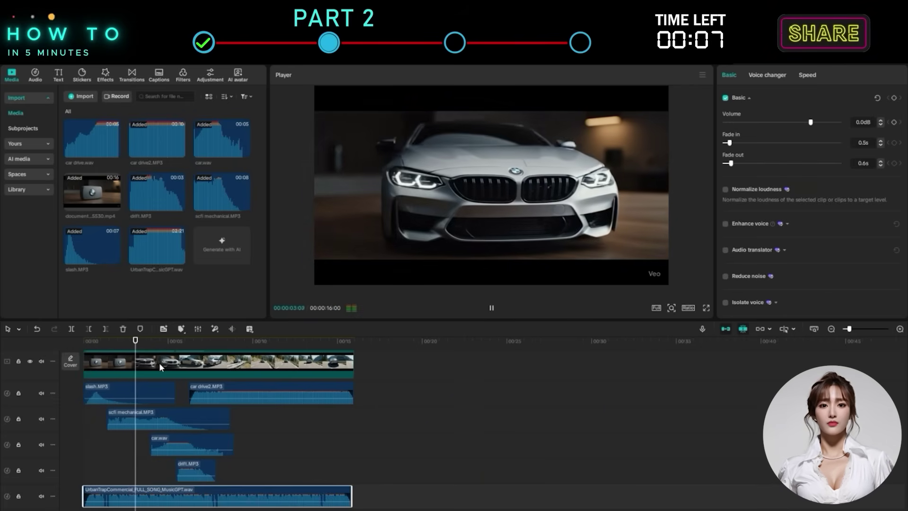
key(space)
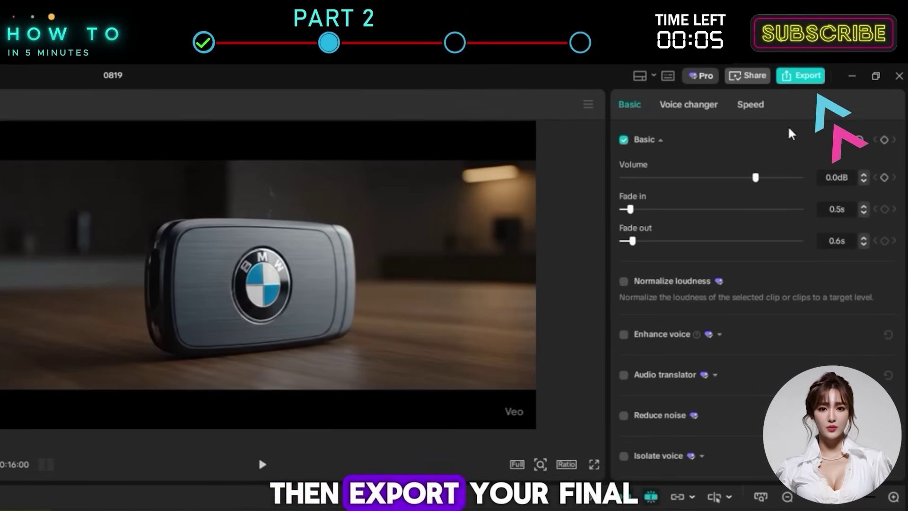
click(795, 81)
click(561, 432)
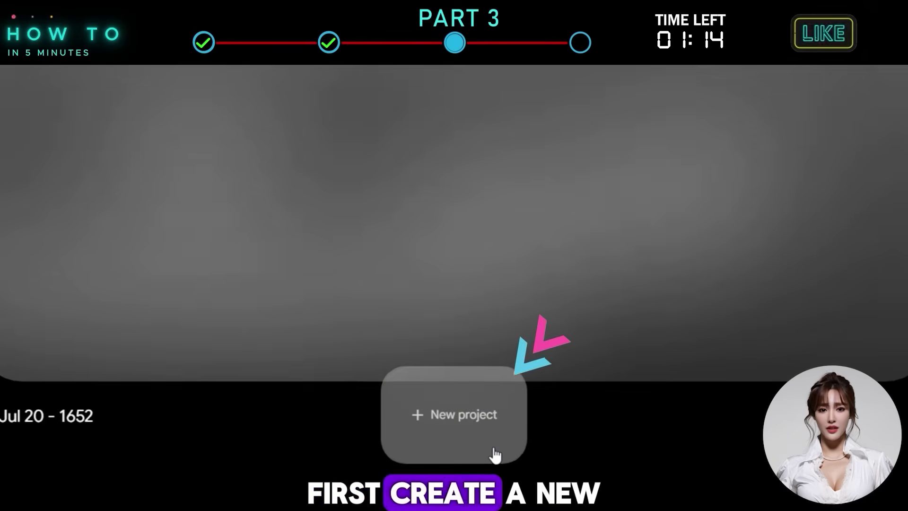
Step: Start a new Flow project in Frames to Video mode
click(478, 473)
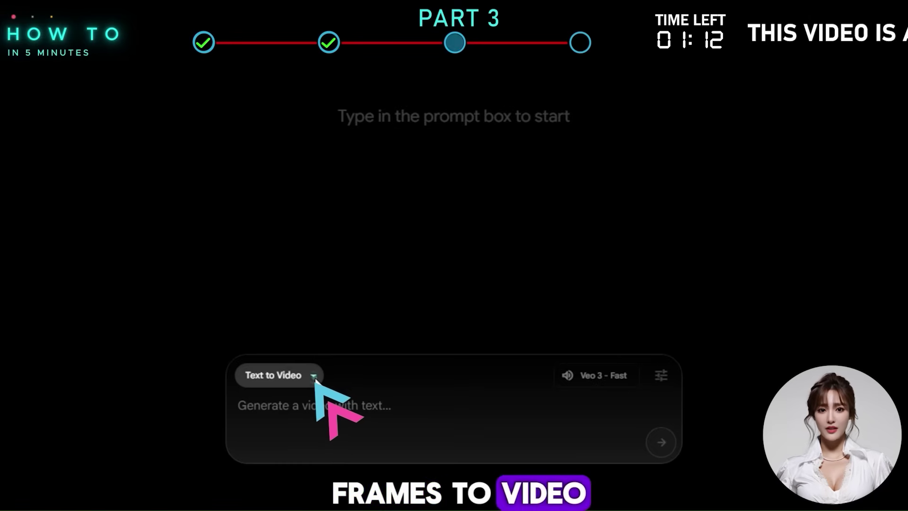
click(314, 376)
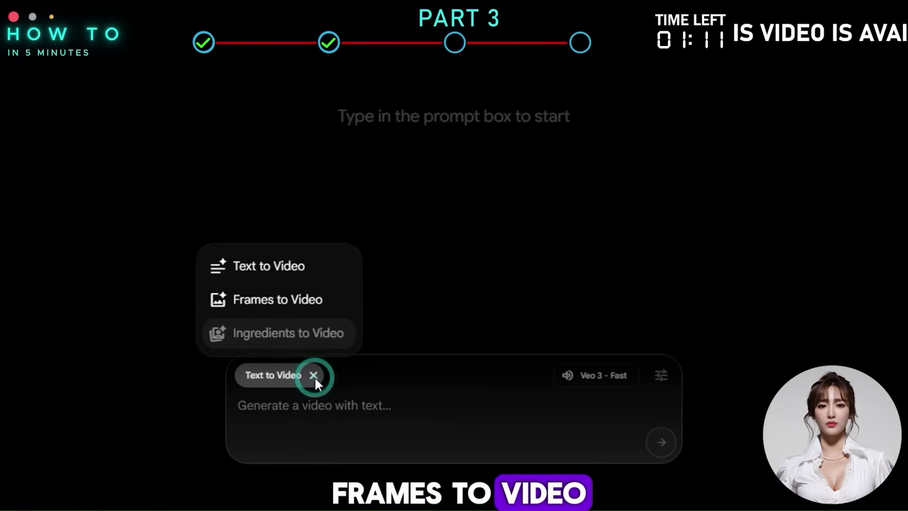
click(313, 308)
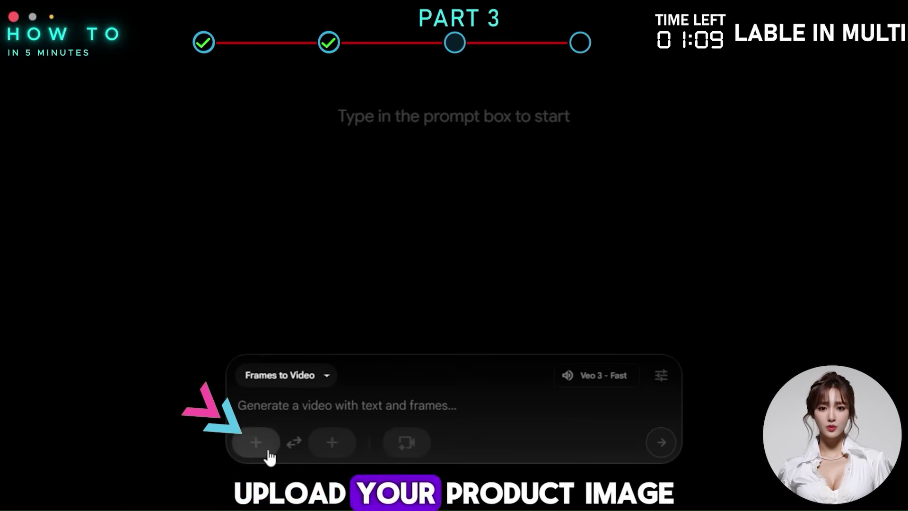
Step: Upload and crop the IKEA box photo as the first frame
click(257, 441)
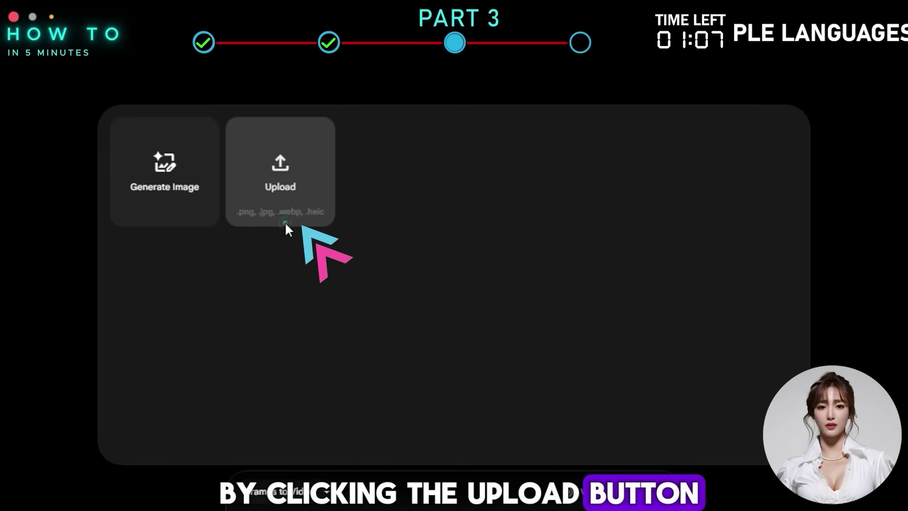
click(284, 221)
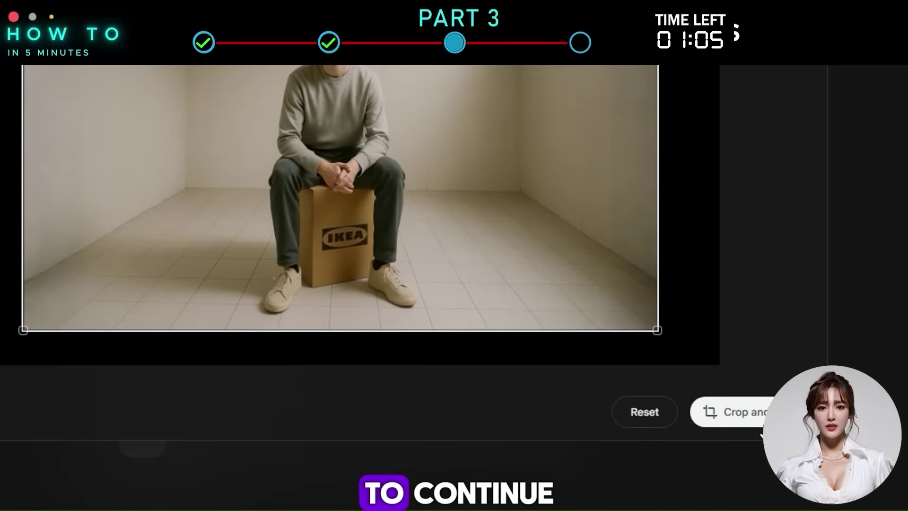
click(752, 415)
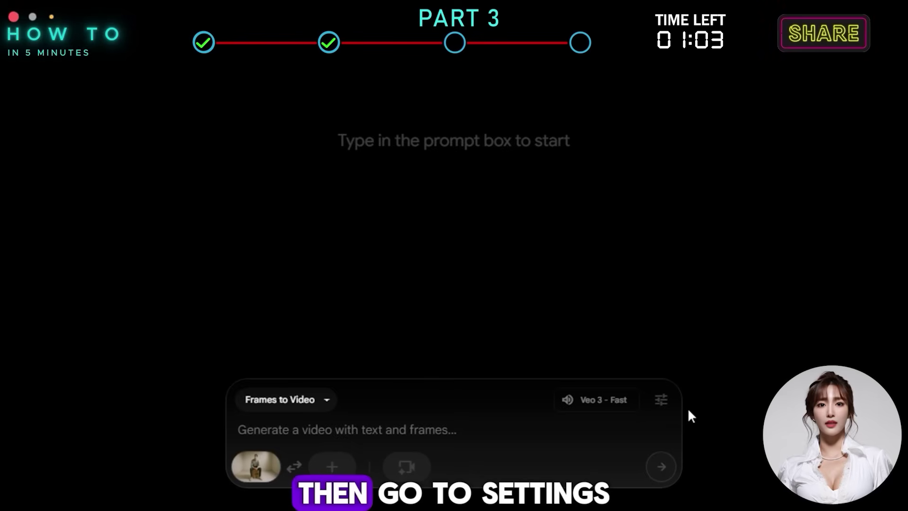
Step: Keep Veo 3 - Fast as the model with 1 output per prompt
click(671, 403)
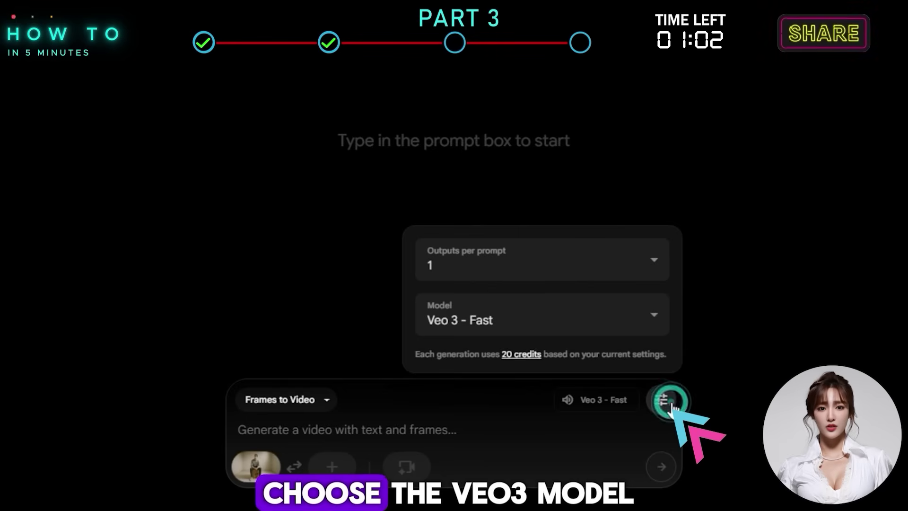
click(635, 331)
click(534, 142)
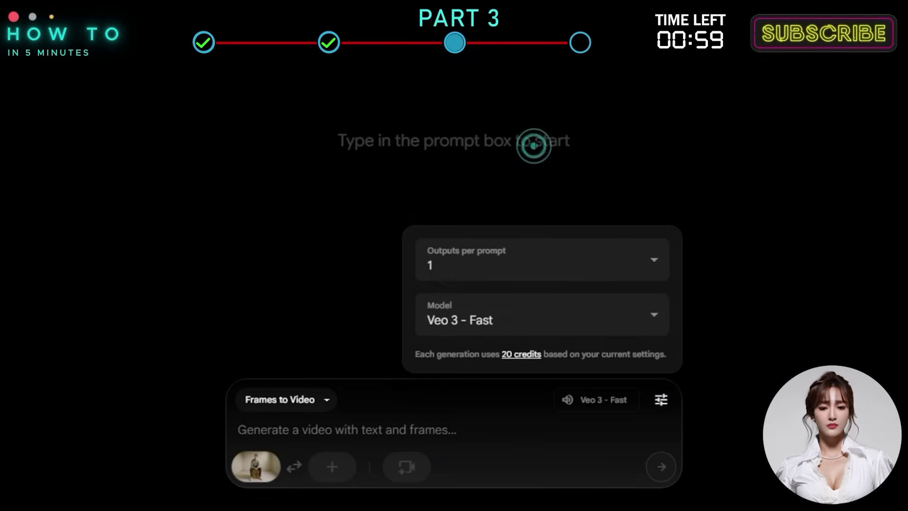
click(654, 265)
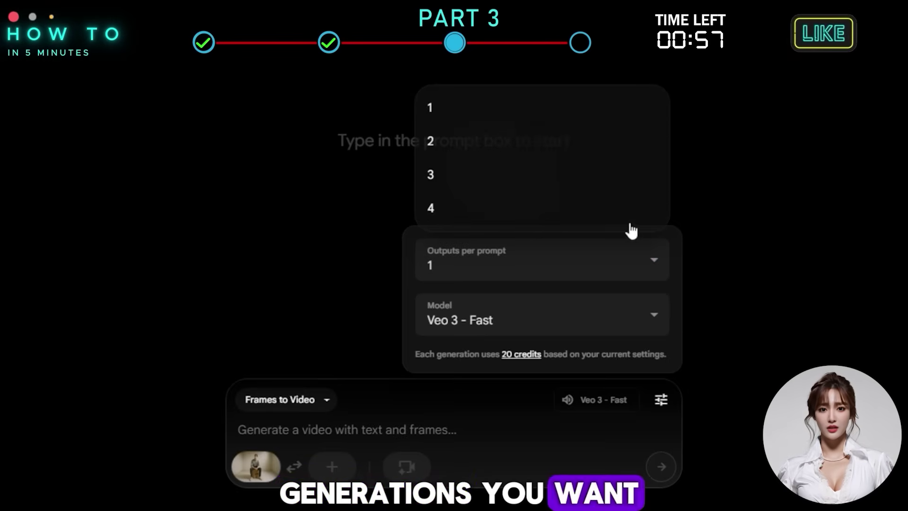
click(654, 263)
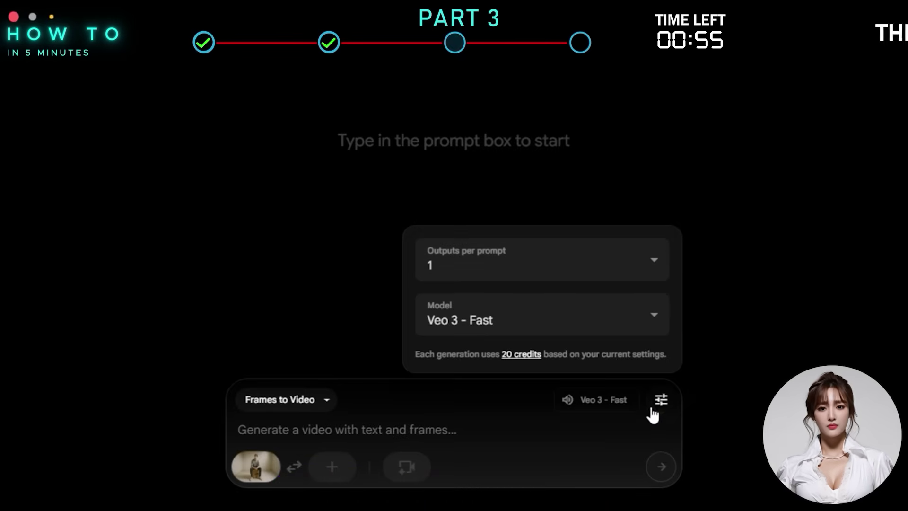
click(661, 401)
Step: Paste the prompt about the sealed box bursting into a Scandinavian bathroom and generate
click(239, 429)
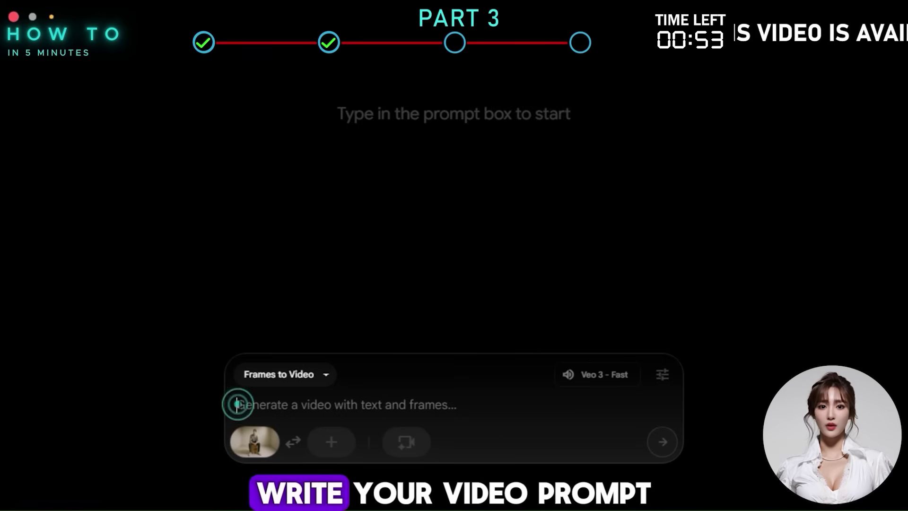
text(A large, bright Scandinavian-style bathroom with white tiles and natural light. A man sits casually on a large sealed IKEA-branded box in the center of the room. He smiles, then calmly stands up and walks out of frame. As soon as he leaves, the box bursts open smoothly—no glitch. Bathroom furniture and decor quickly fly out and assemble themselves: a modern sink, mirror, shelves, towels, plants, and soft lighting. The room becomes a clean, stylish, cozy bathroom.)
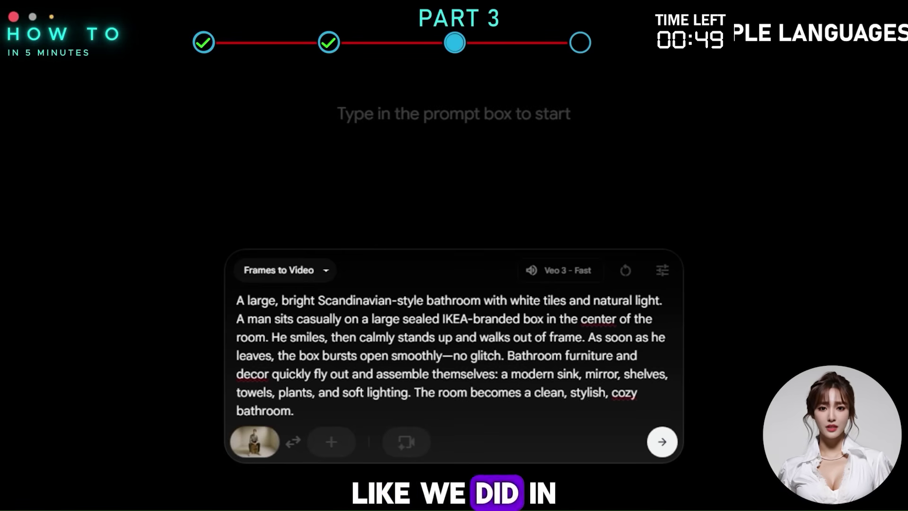
click(663, 449)
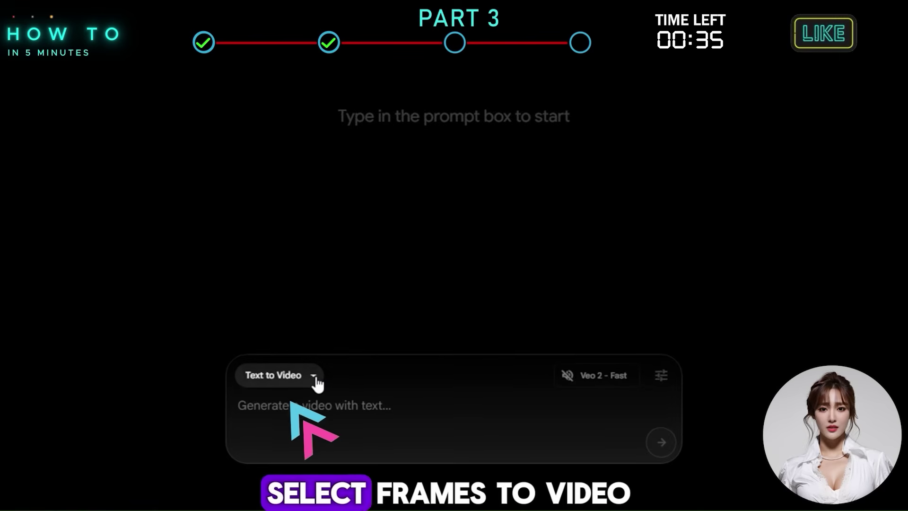
Step: Switch to Frames to Video and set the McDonald's box photo as the start frame
click(315, 377)
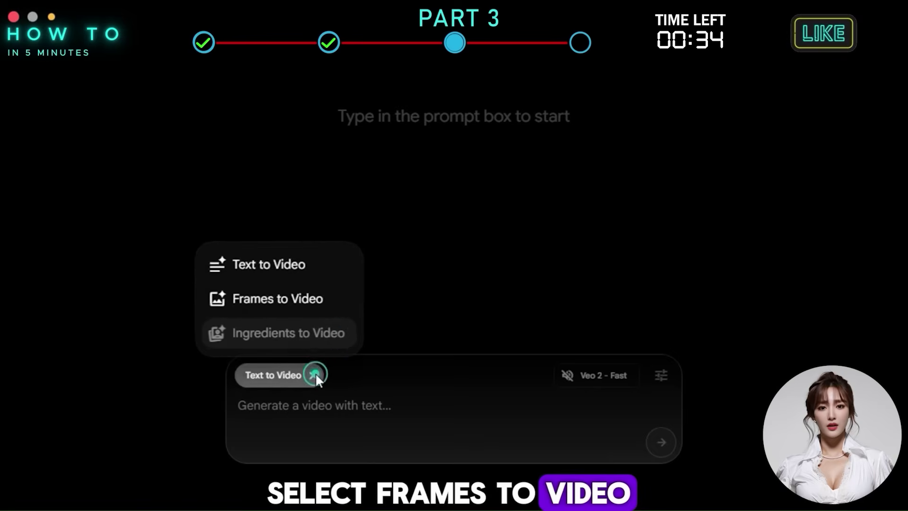
click(330, 311)
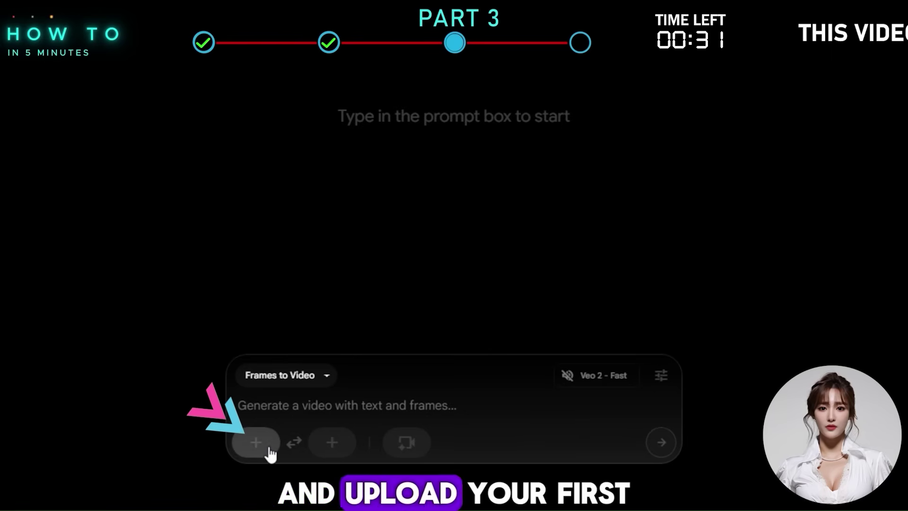
click(267, 449)
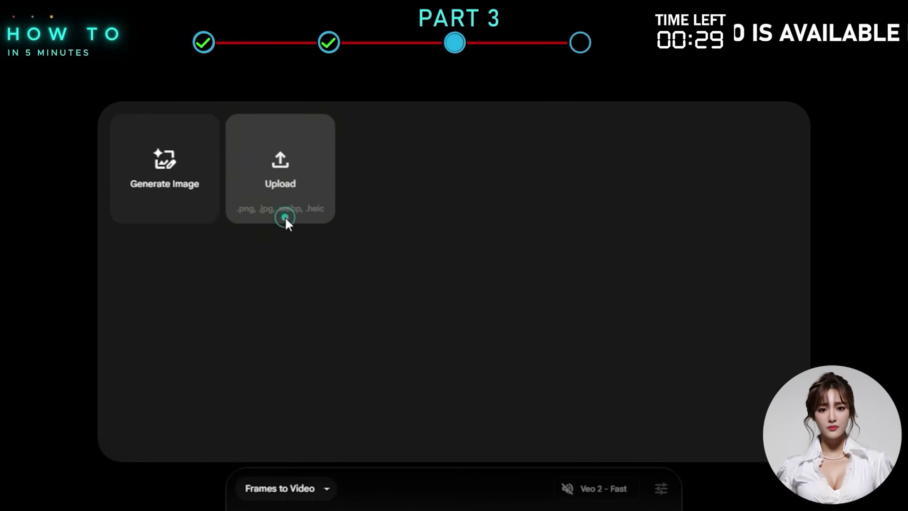
click(285, 180)
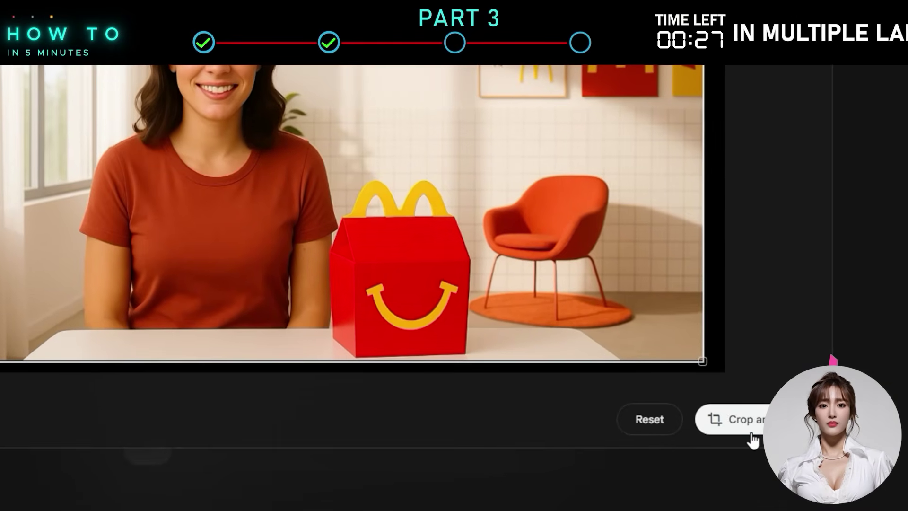
click(751, 434)
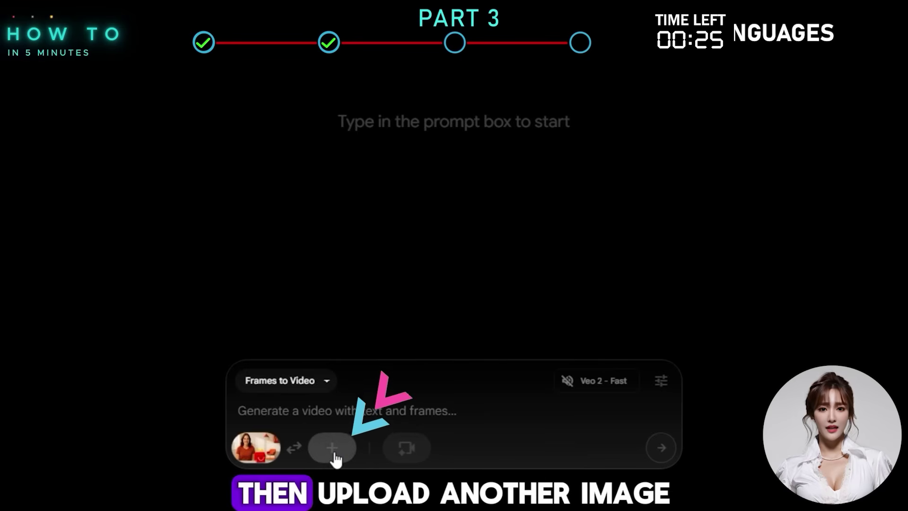
Step: Upload and crop the McDonald's full meal photo as the end frame
click(338, 456)
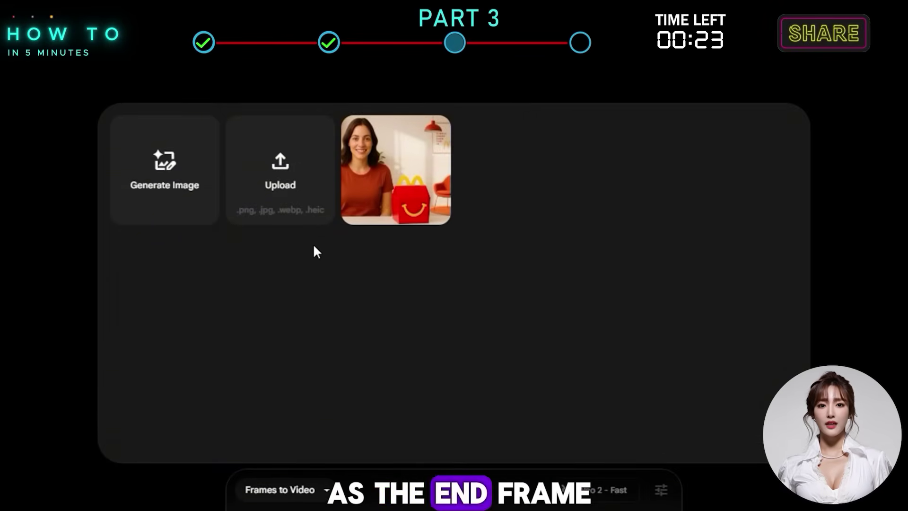
click(280, 180)
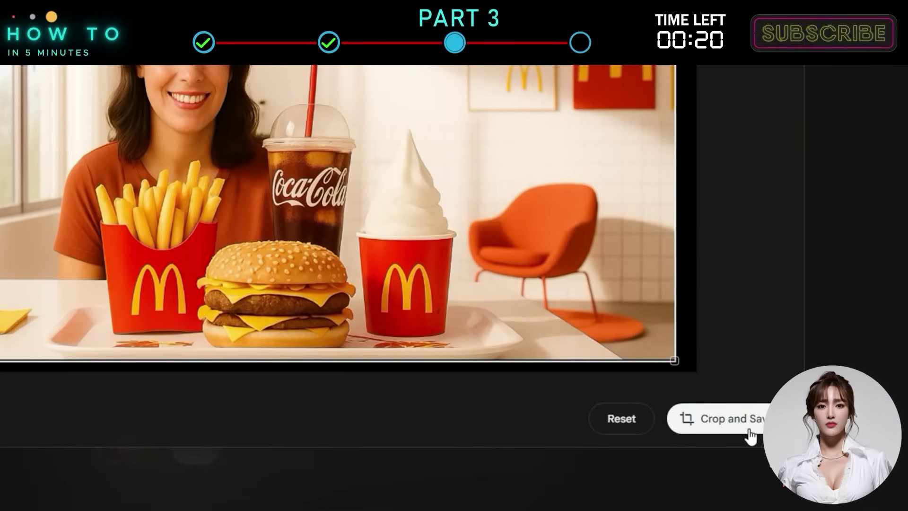
click(750, 434)
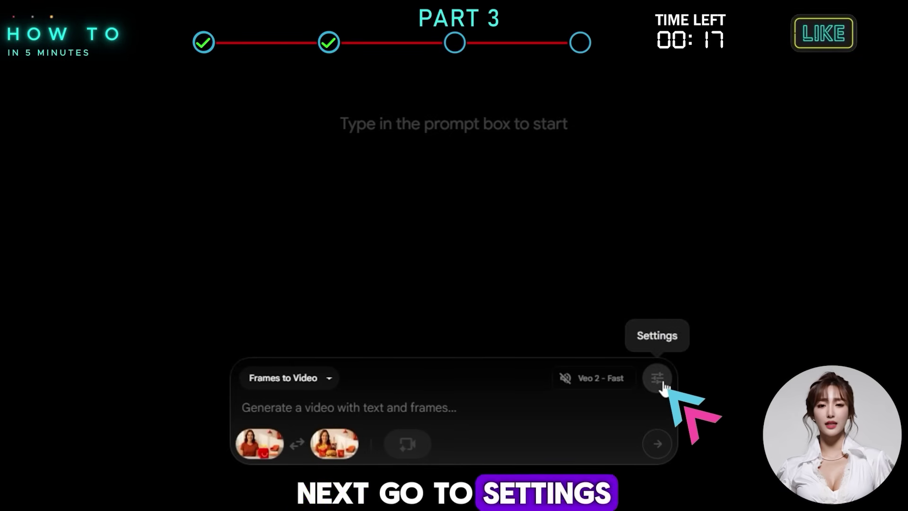
Step: Keep Veo 2 - Fast with 1 output, then paste the food-floating prompt and generate
click(658, 378)
click(651, 298)
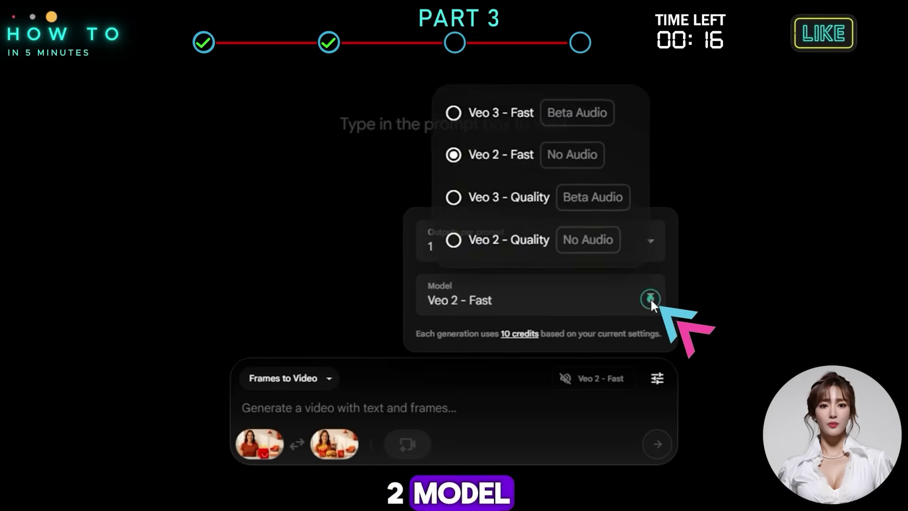
click(534, 164)
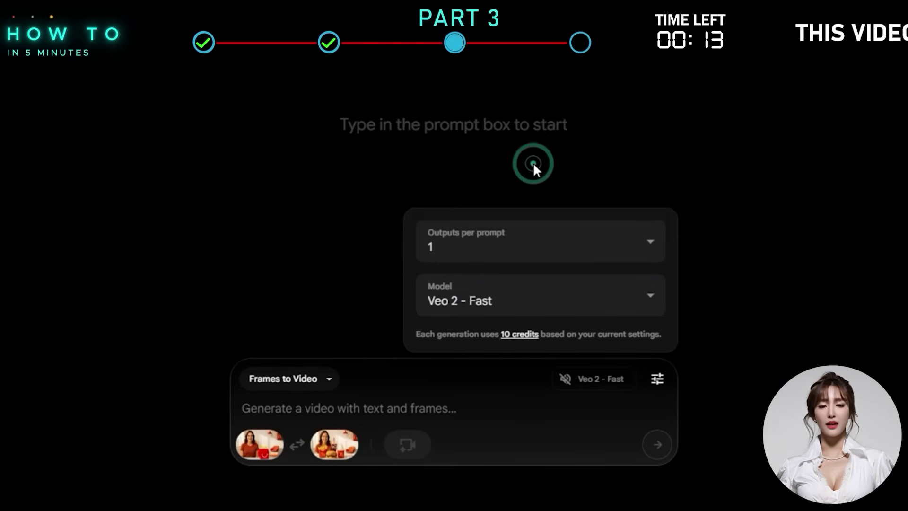
click(649, 242)
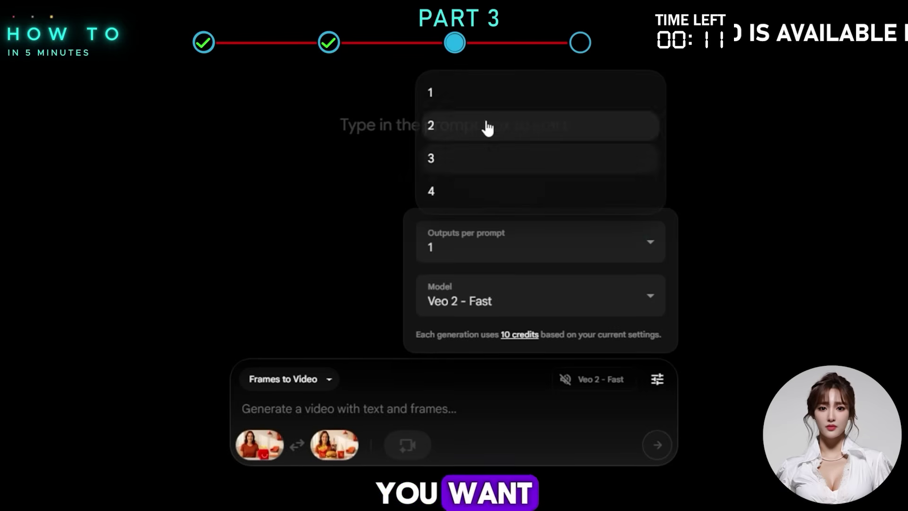
click(462, 94)
click(658, 383)
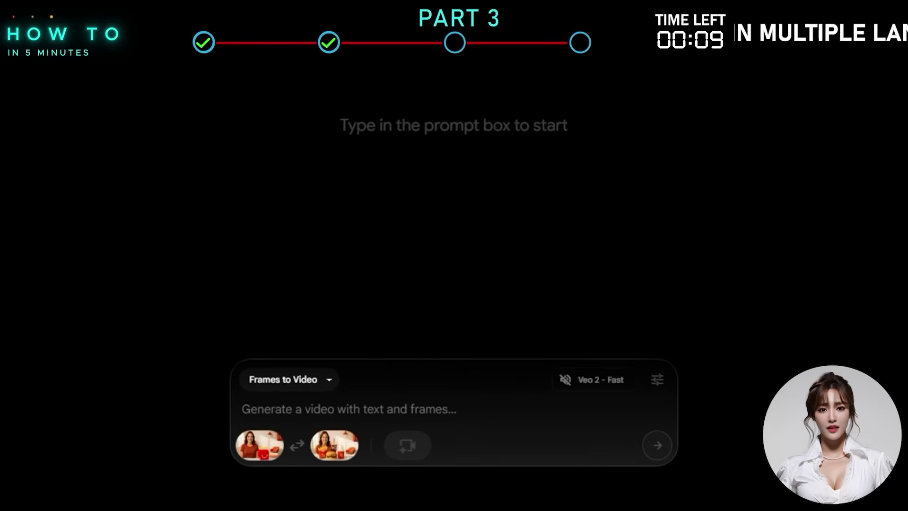
text(A bright, cozy room with a clean table. A McDonald’s box sits in the center. The box opens smoothly and McDonald’s food floats out—fries, burger, and drink—arranging themselves neatly just like in the final end frame. After everything is fully in place, a happy woman enters the frame, walks up to the table, and takes one french fry with a smile. The motion is smooth and natural, no glitch effects.)
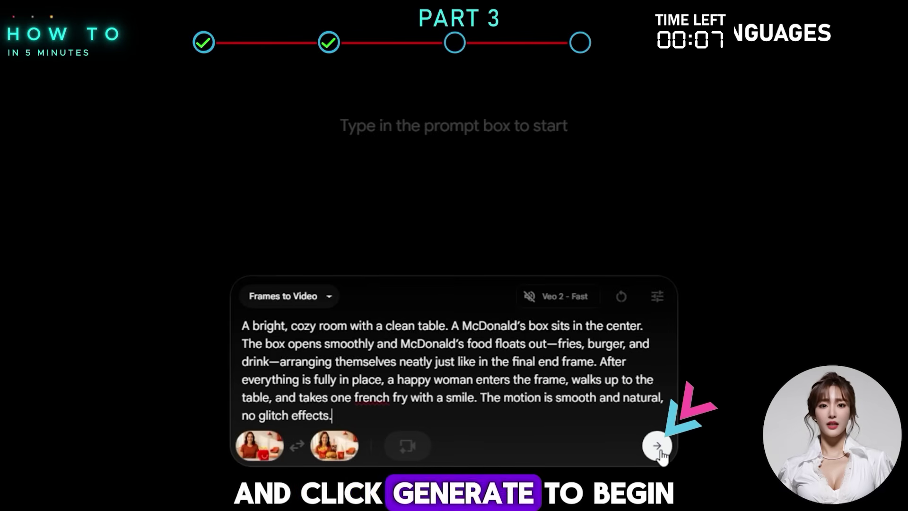
click(658, 449)
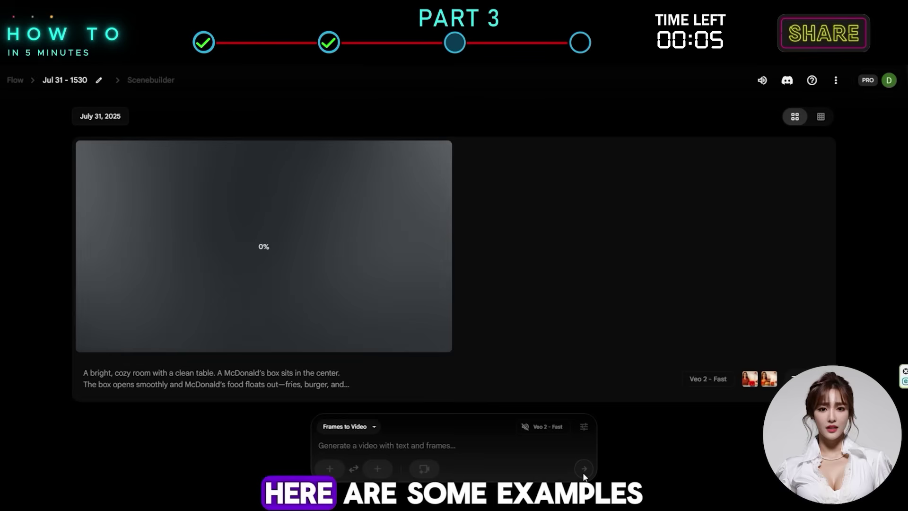